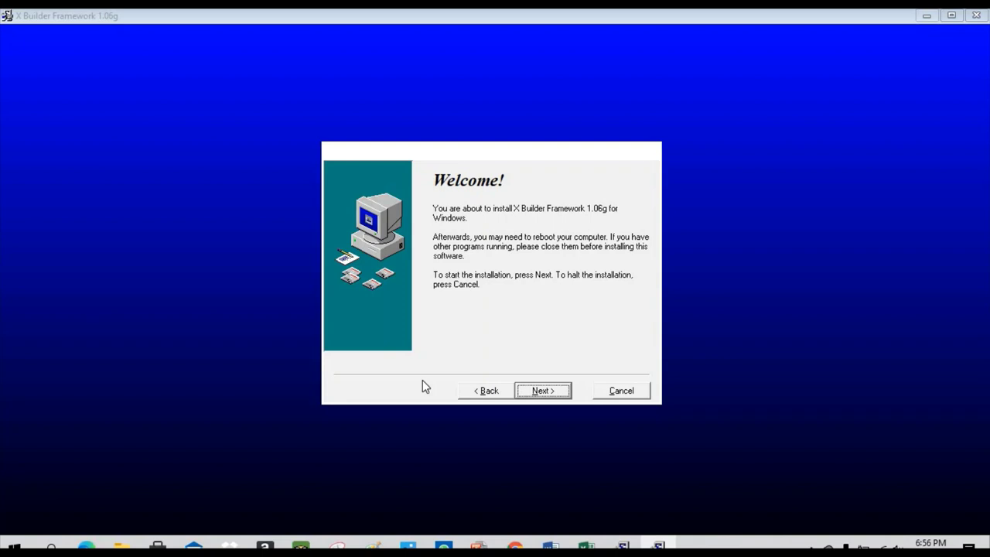
Set the carrier region to Universal and start installing X Builder Framework 1.06g on the C: disk
{"action": "left_click", "coordinate": [546, 392]}
{"action": "left_click", "coordinate": [545, 392]}
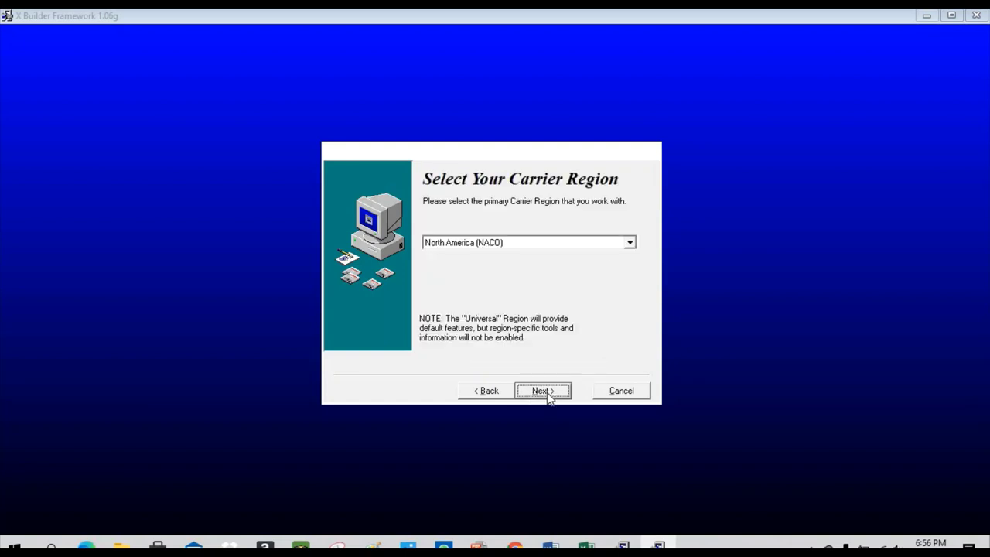
{"action": "left_click", "coordinate": [629, 243]}
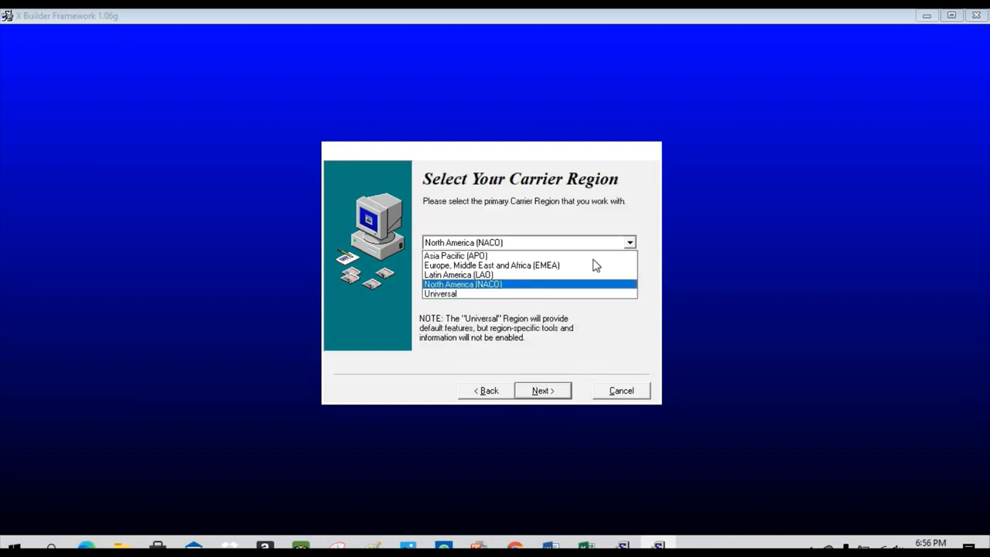
{"action": "left_click", "coordinate": [495, 293]}
{"action": "left_click", "coordinate": [548, 397]}
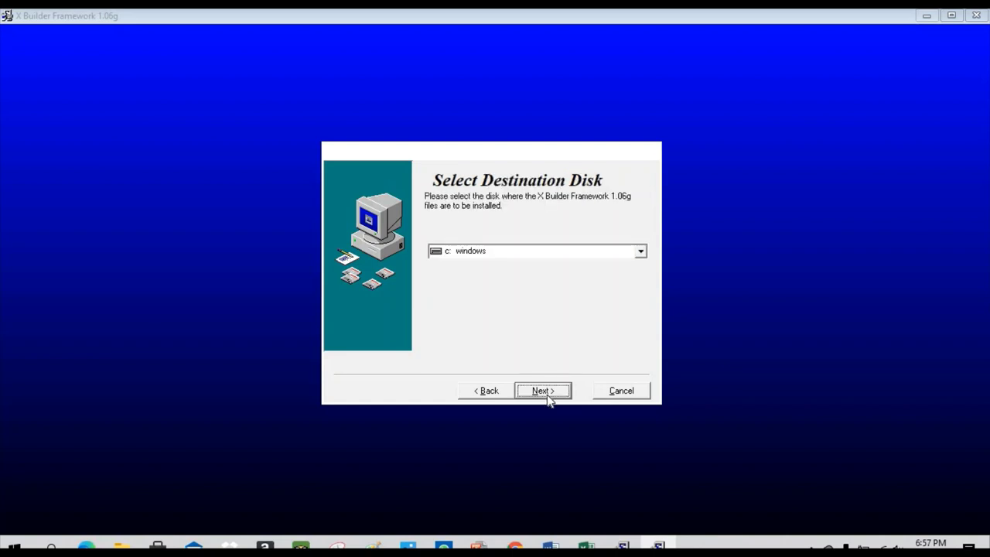
{"action": "left_click", "coordinate": [548, 397]}
{"action": "left_click", "coordinate": [548, 397]}
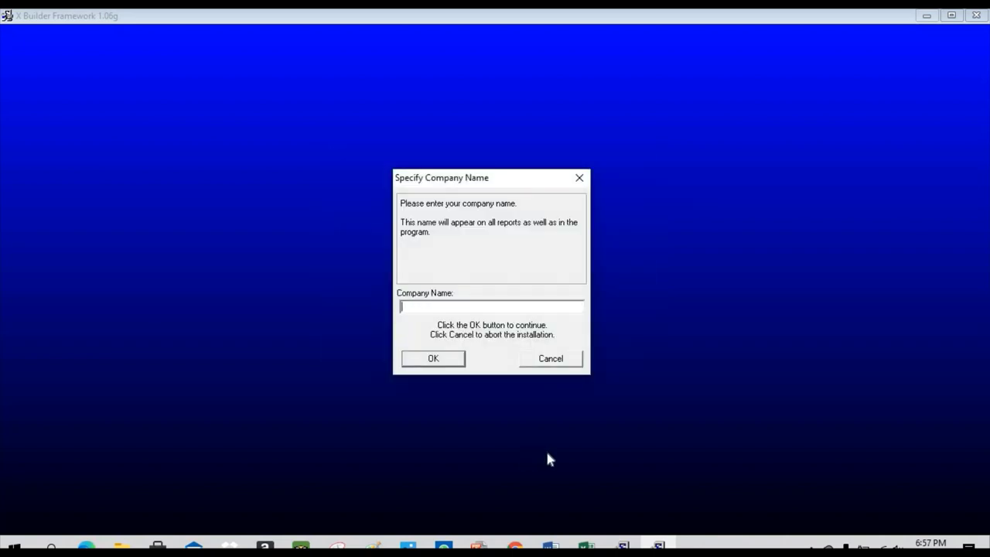
Copy the company name HVAC SIMPLIFIED AMK from the Word document into the installer's company name field and confirm it
{"action": "left_click", "coordinate": [551, 544]}
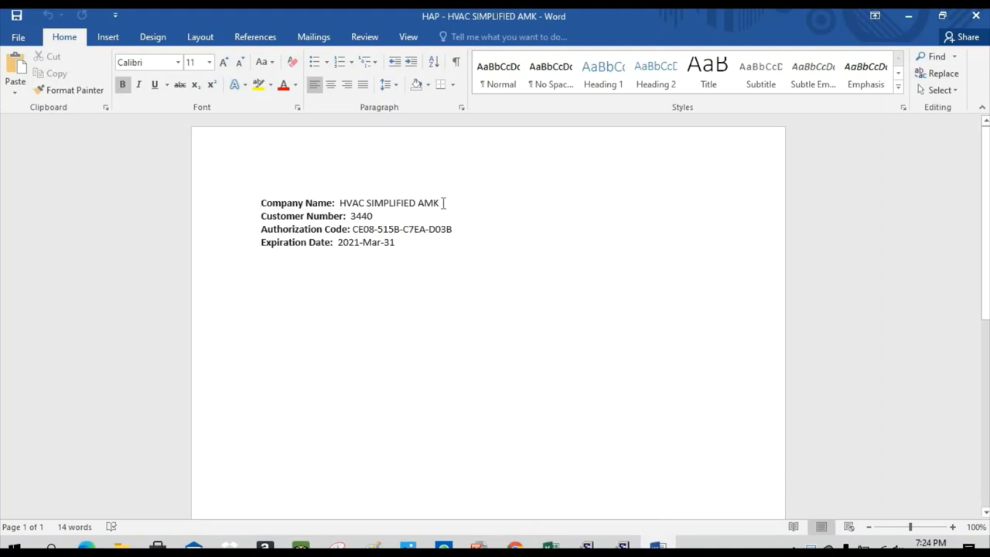
{"action": "left_click_drag", "start_coordinate": [440, 202], "coordinate": [357, 205]}
{"action": "key", "text": "ctrl+c"}
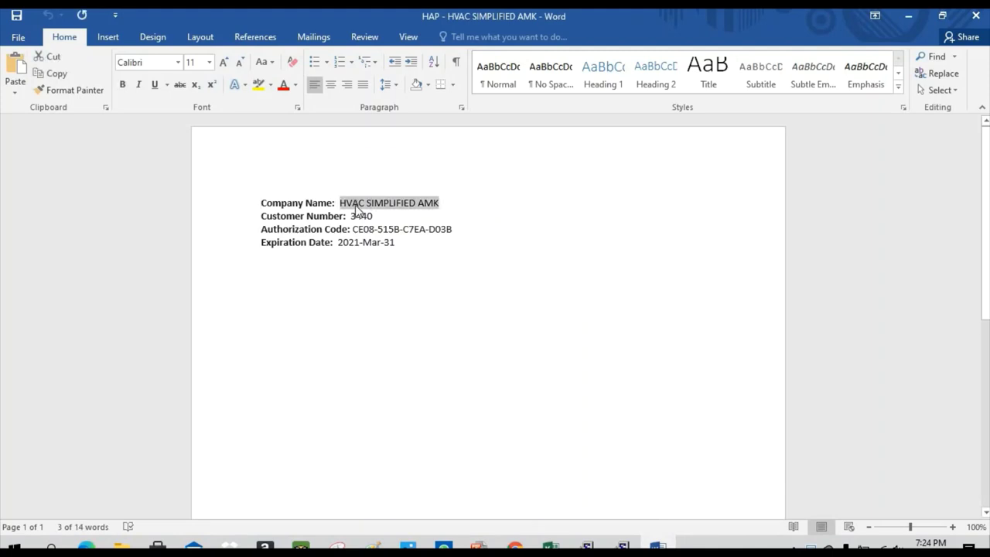
{"action": "key", "text": "alt+Tab"}
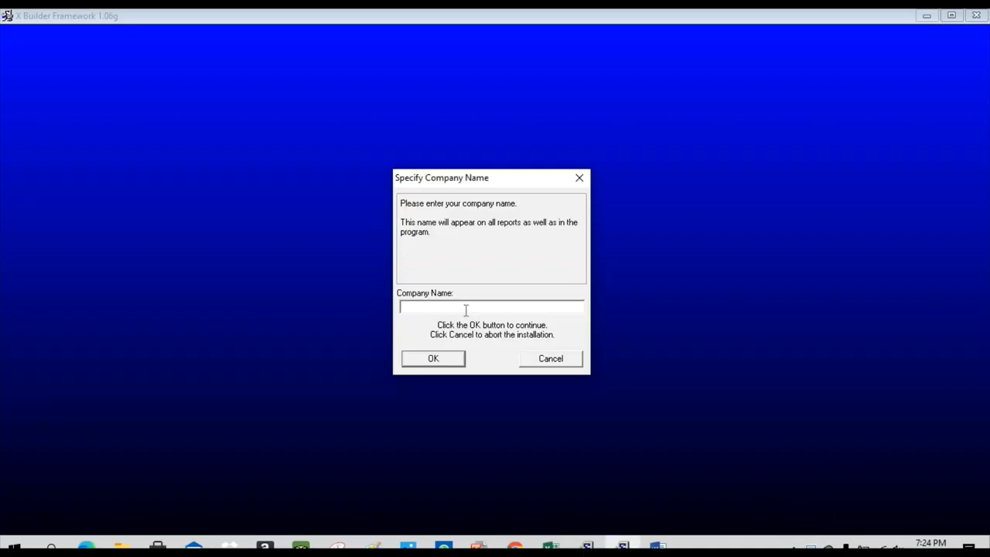
{"action": "key", "text": "ctrl+v"}
{"action": "left_click", "coordinate": [448, 362]}
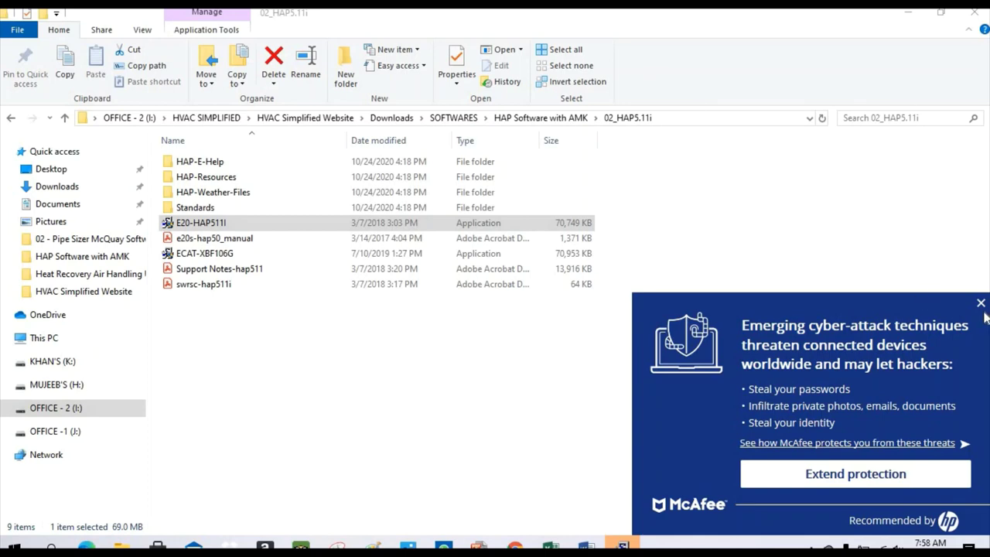
Install Hourly Analysis Program 5.11 on the C: disk and acknowledge the completed installation
{"action": "left_click", "coordinate": [925, 271]}
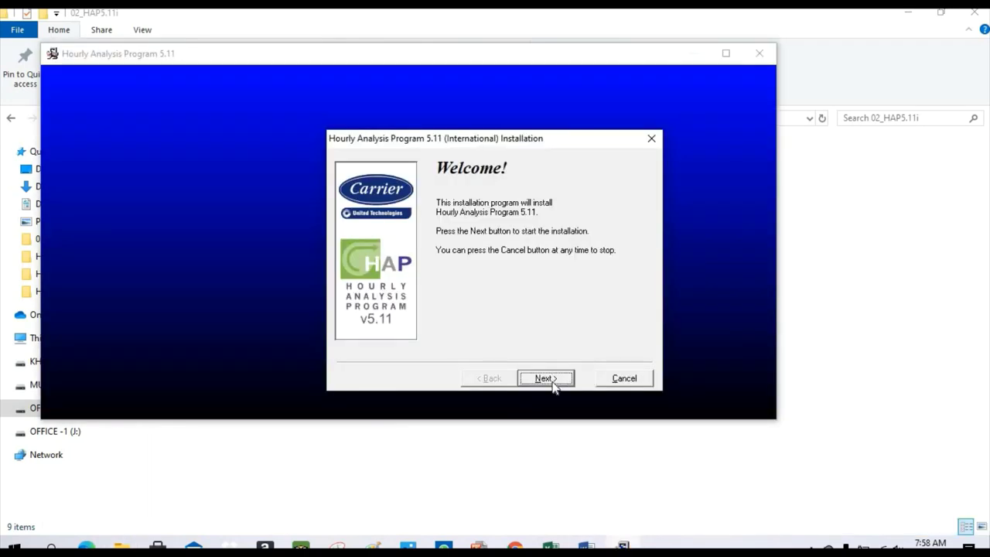
{"action": "left_click", "coordinate": [554, 382]}
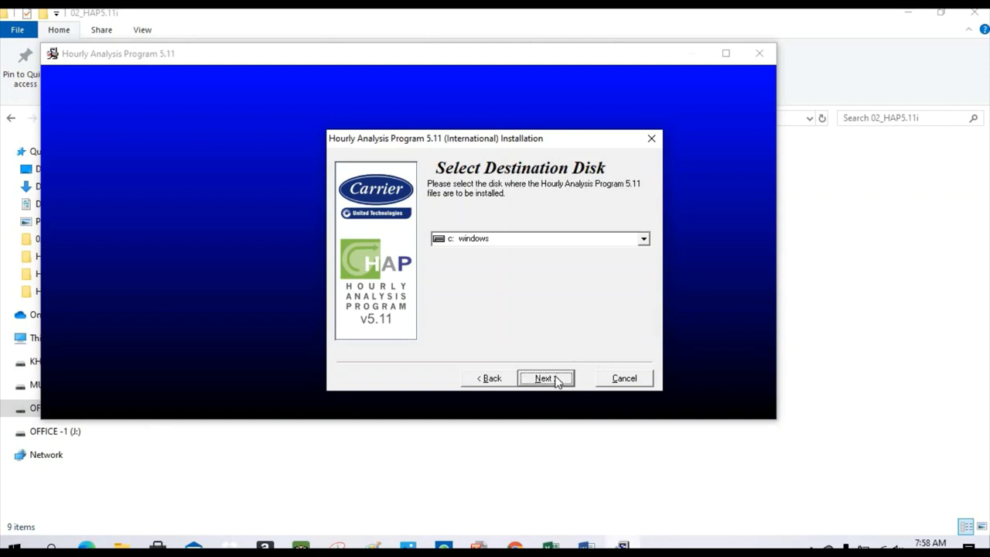
{"action": "left_click", "coordinate": [556, 380]}
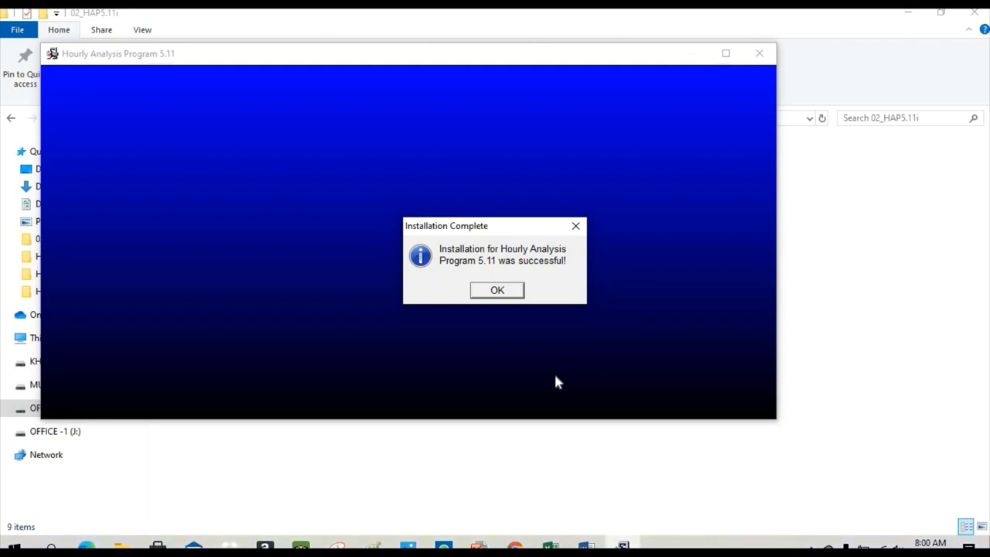
{"action": "left_click", "coordinate": [520, 290]}
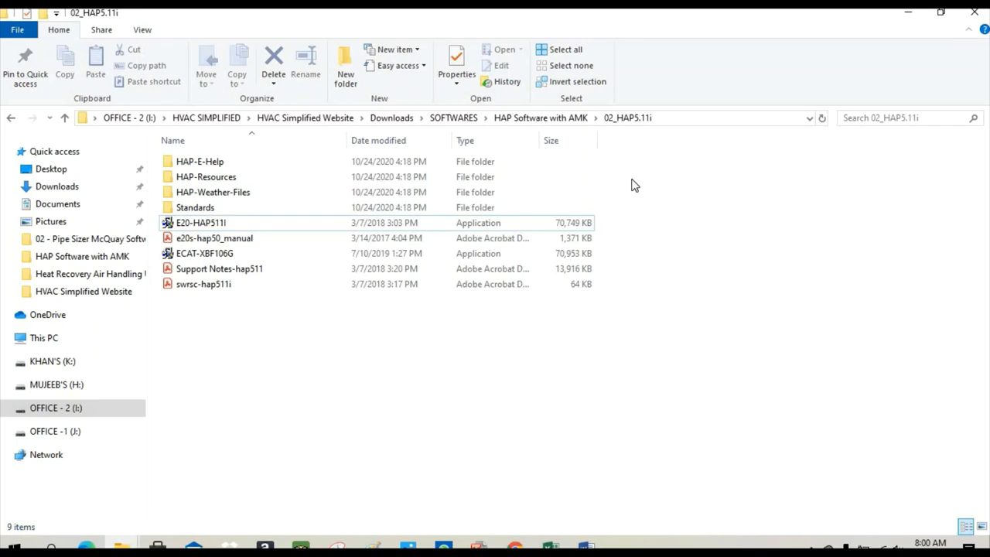
Minimize the file window and launch Hourly Analysis Program 5.11
{"action": "left_click", "coordinate": [903, 17]}
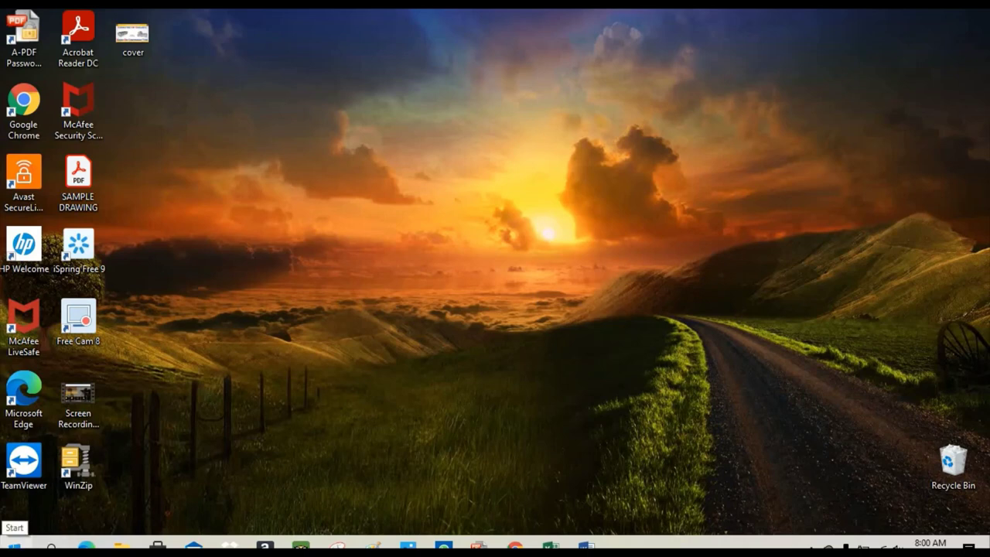
{"action": "left_click", "coordinate": [14, 548]}
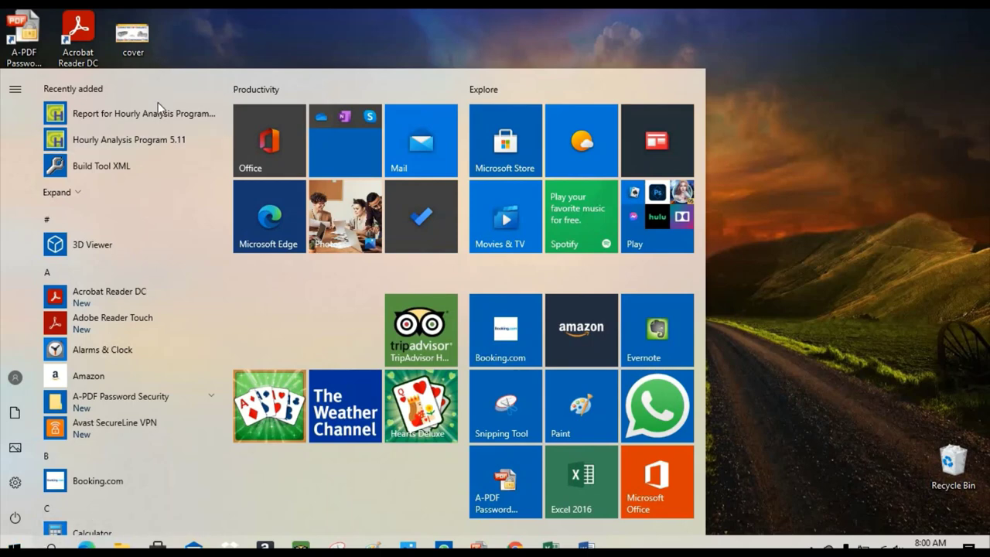
{"action": "left_click", "coordinate": [149, 147]}
{"action": "left_click", "coordinate": [128, 142]}
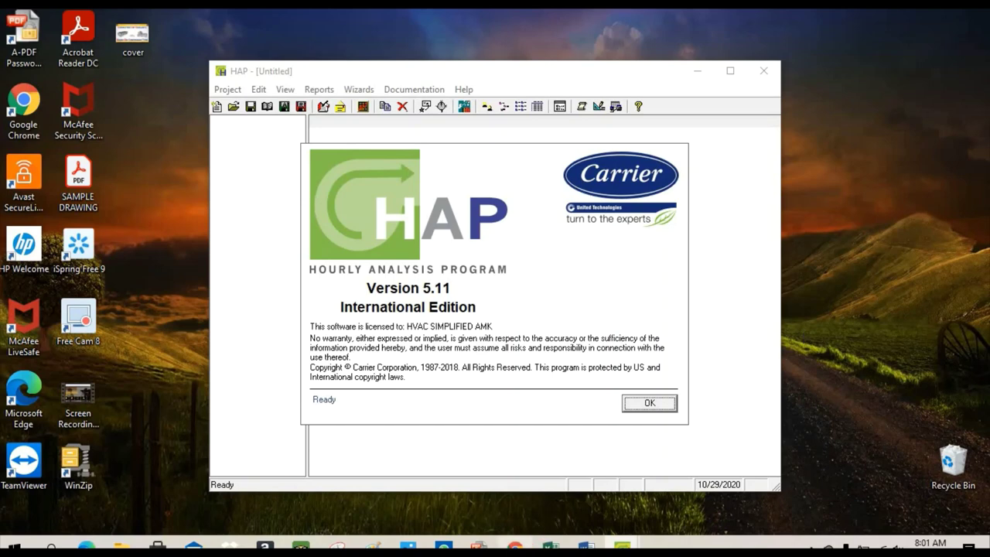
Capture the screen with the HAP splash window, paste it into Paint, and dismiss the OneDrive offer without saving there
{"action": "key", "text": "Print"}
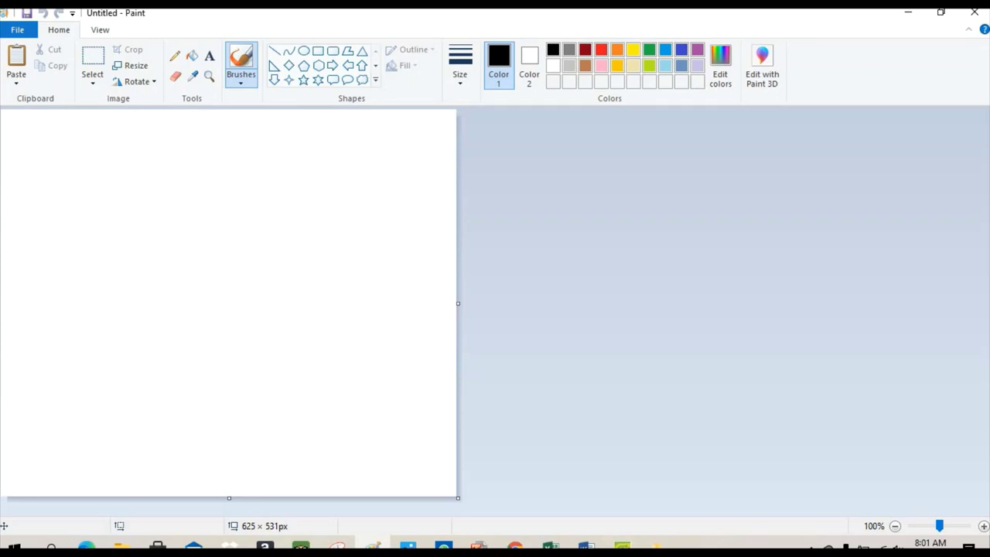
{"action": "key", "text": "ctrl+v"}
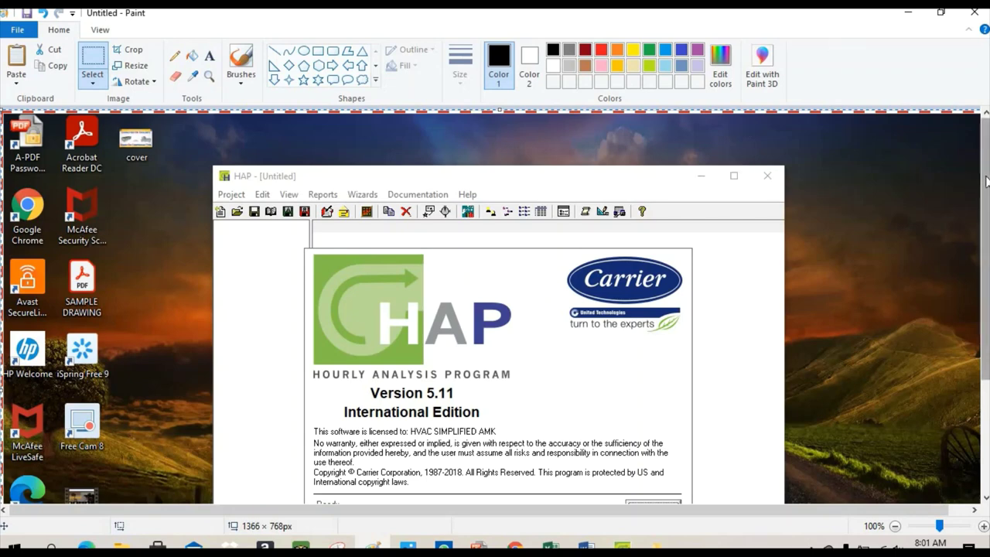
{"action": "left_click", "coordinate": [908, 12]}
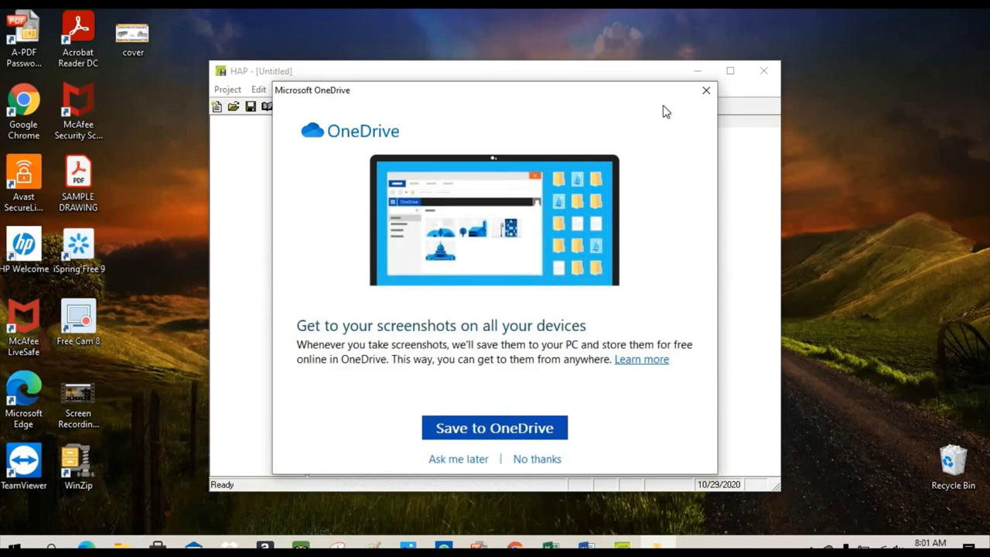
{"action": "left_click", "coordinate": [706, 91]}
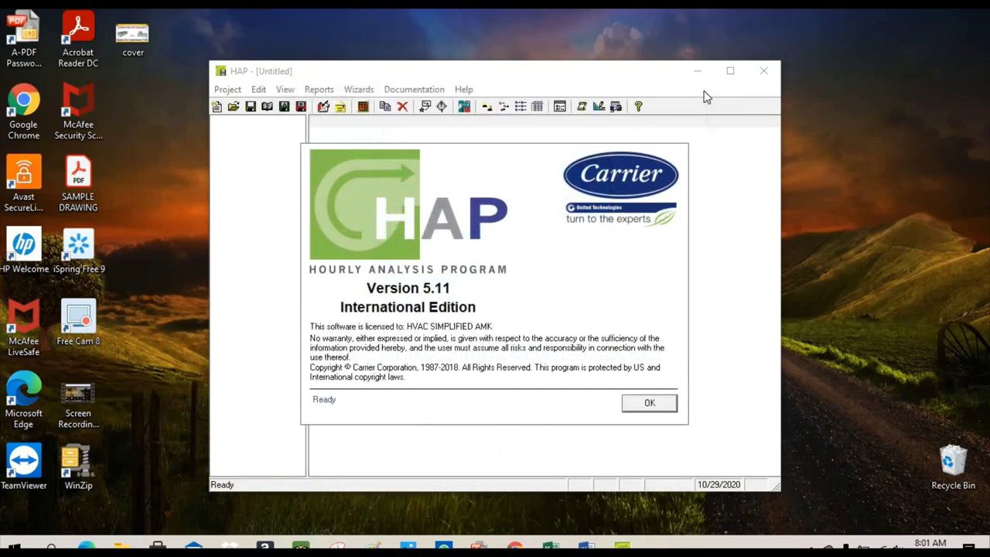
Dismiss the HAP splash window and copy the customer number from the Word document into the activation form
{"action": "left_click", "coordinate": [650, 403]}
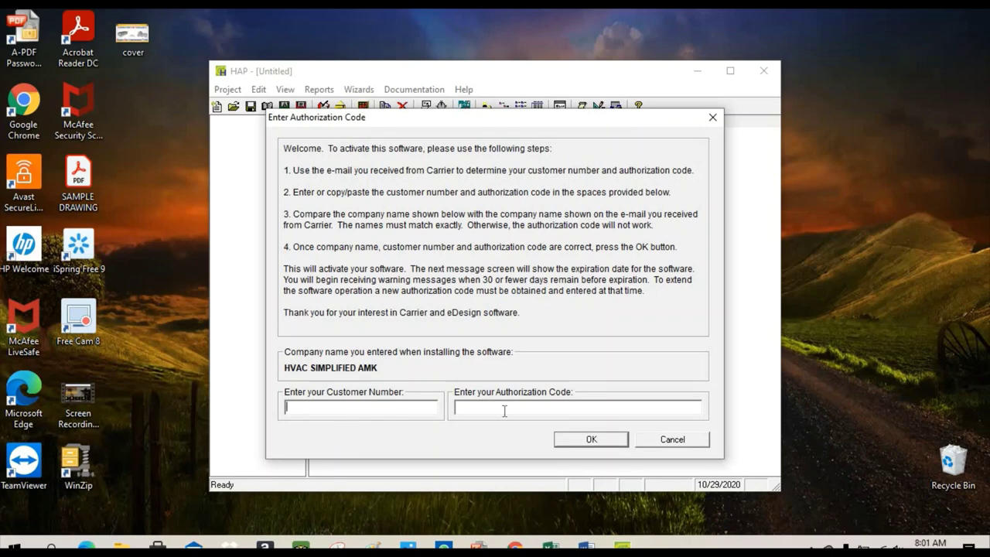
{"action": "left_click", "coordinate": [471, 411]}
{"action": "left_click", "coordinate": [595, 542]}
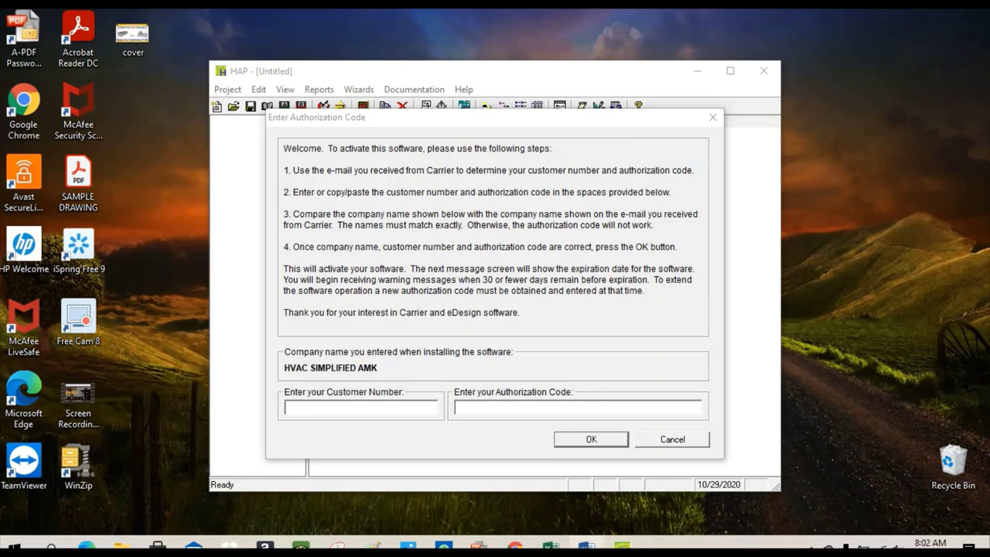
{"action": "left_click", "coordinate": [585, 546]}
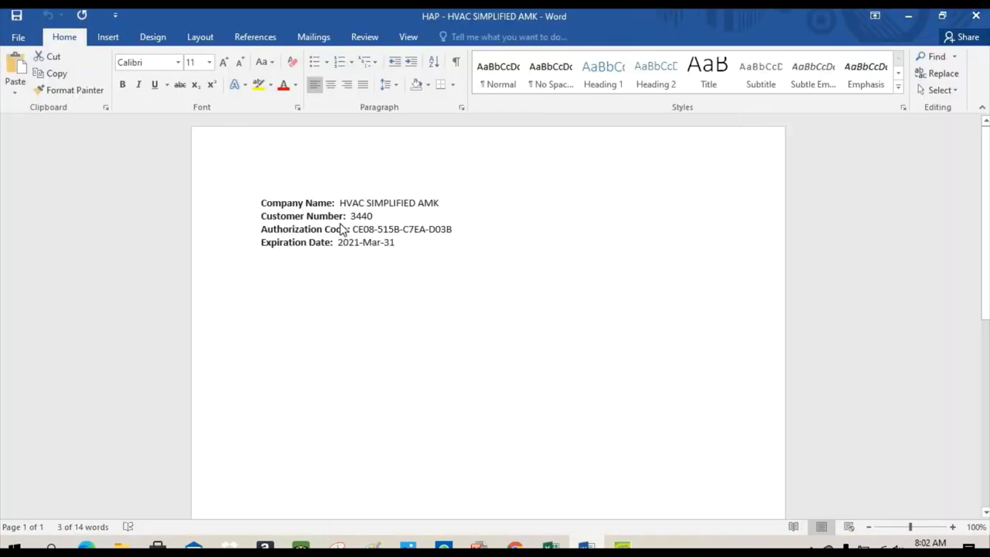
{"action": "left_click", "coordinate": [374, 217]}
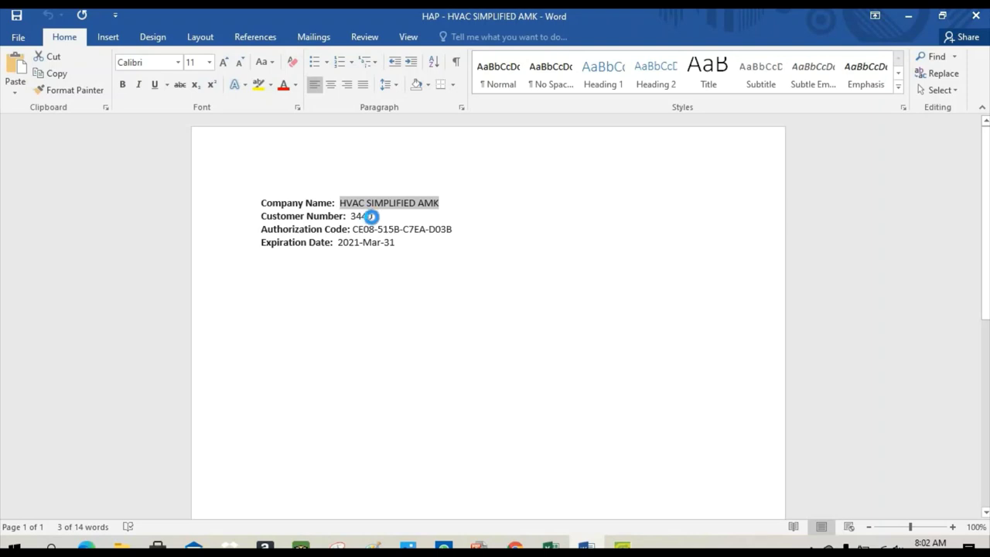
{"action": "left_click_drag", "start_coordinate": [374, 217], "coordinate": [352, 215]}
{"action": "key", "text": "ctrl+c"}
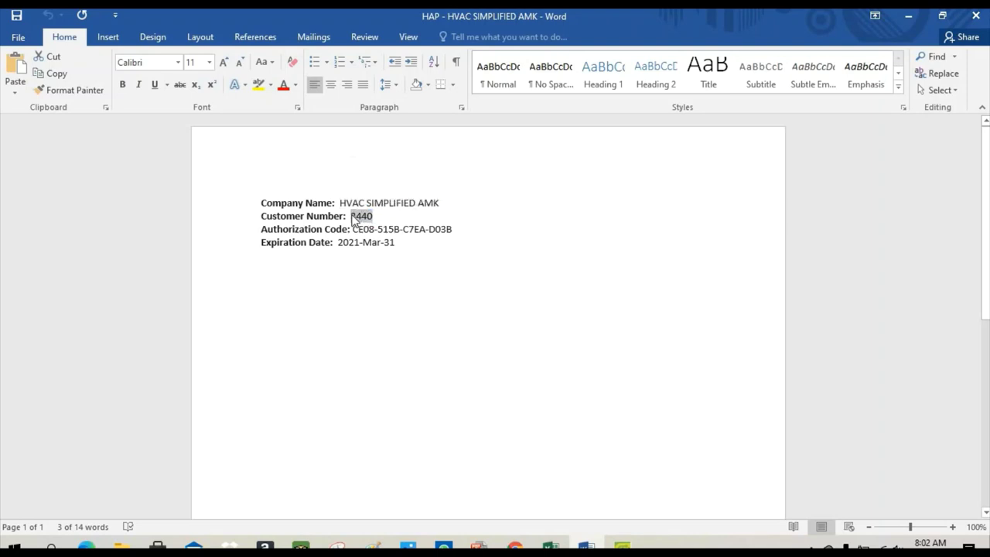
{"action": "left_click", "coordinate": [622, 547]}
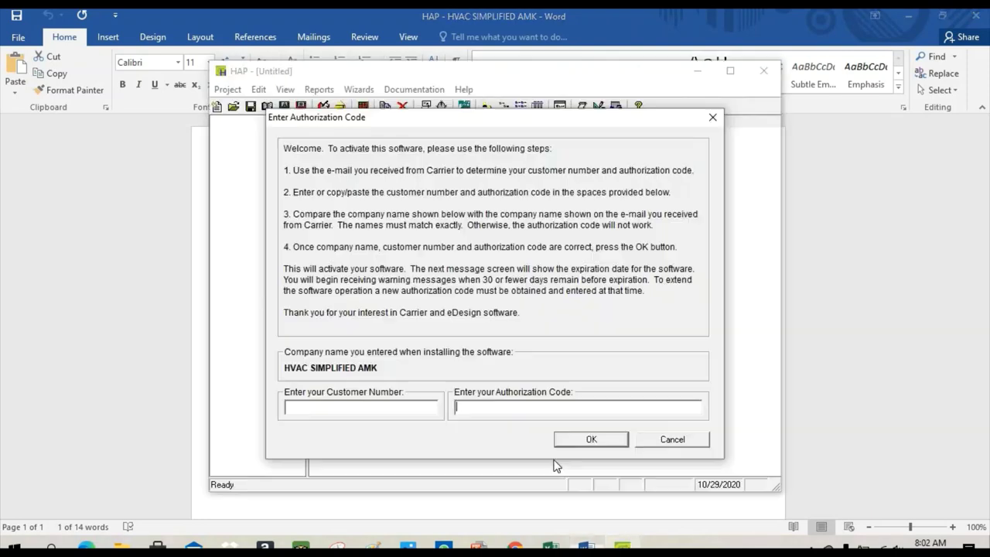
{"action": "left_click", "coordinate": [394, 408]}
{"action": "key", "text": "ctrl+v"}
Copy the authorization code from the Word document into HAP's authorization code field and submit the activation form
{"action": "left_click", "coordinate": [519, 408]}
{"action": "left_click", "coordinate": [170, 278]}
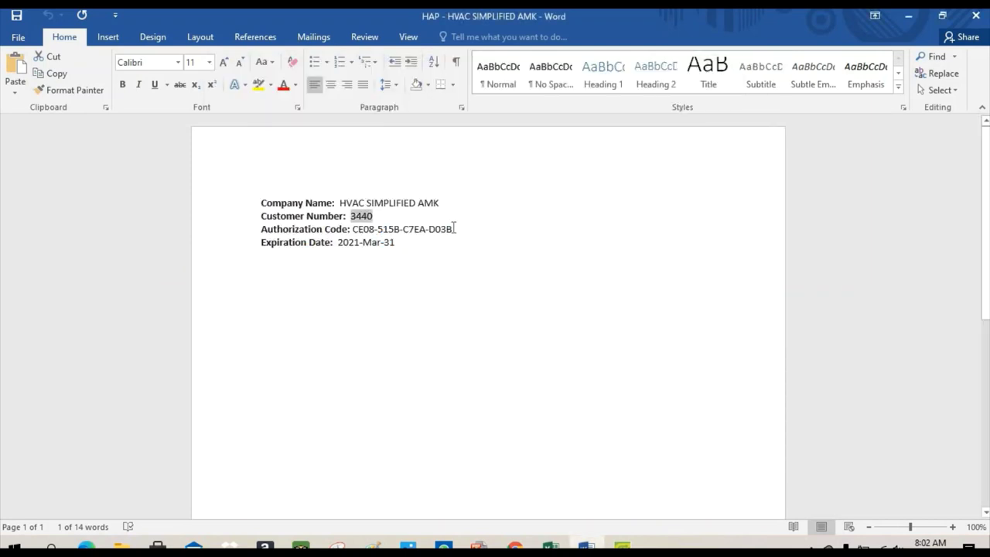
{"action": "left_click_drag", "start_coordinate": [454, 229], "coordinate": [353, 229]}
{"action": "key", "text": "ctrl+c"}
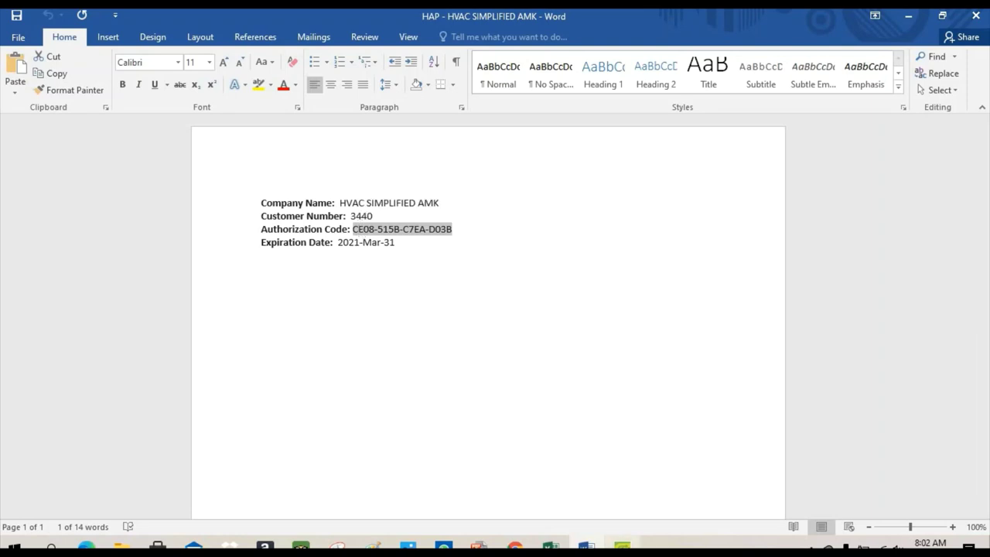
{"action": "left_click", "coordinate": [623, 546]}
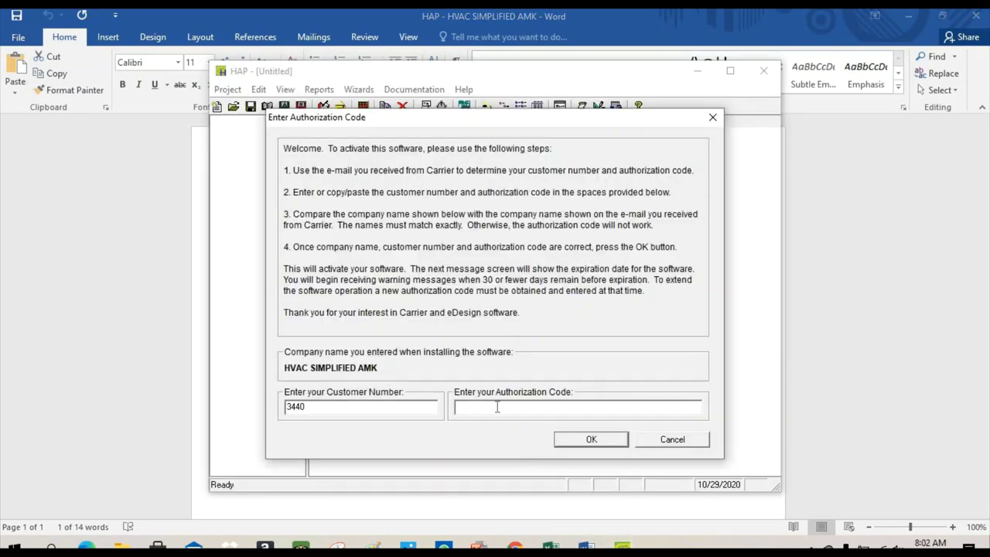
{"action": "key", "text": "ctrl+v"}
{"action": "left_click", "coordinate": [616, 444]}
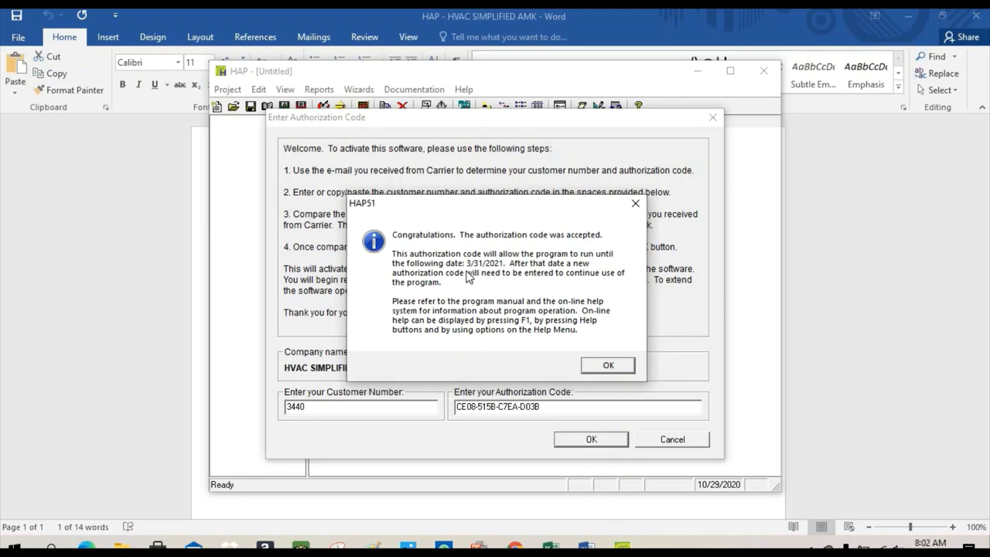
Acknowledge the activation notice, set the What's New message not to show at startup, and close it
{"action": "left_click", "coordinate": [622, 369]}
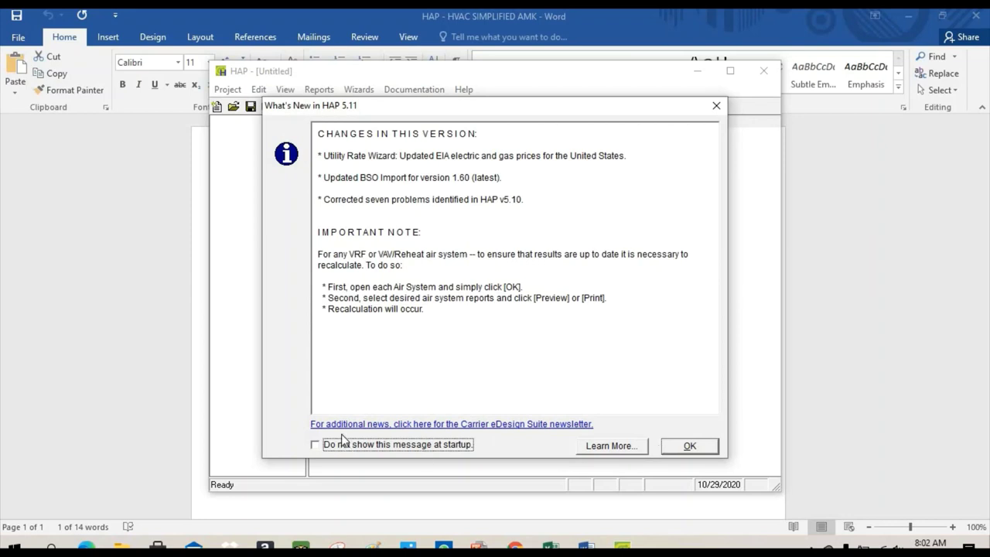
{"action": "left_click", "coordinate": [352, 445]}
{"action": "left_click", "coordinate": [700, 447]}
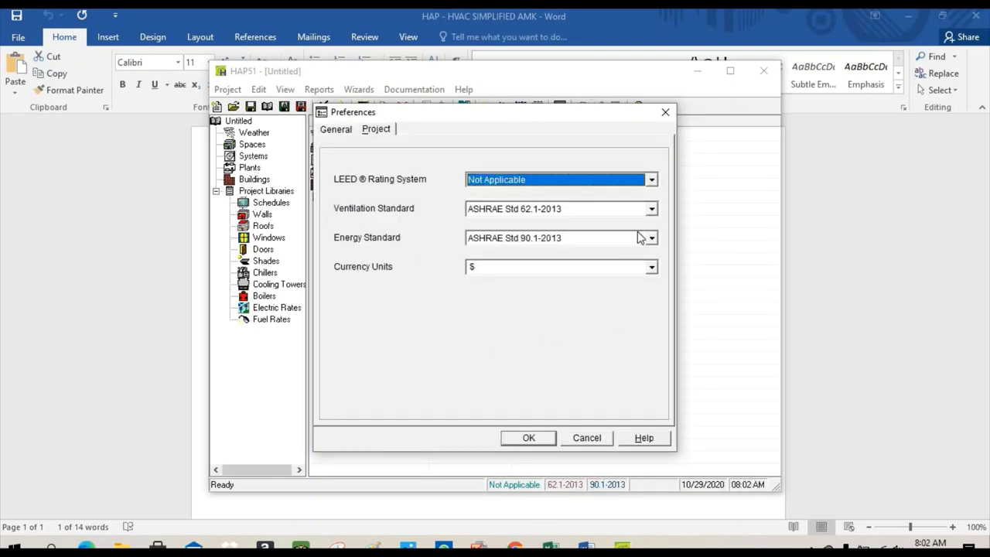
Set the project's ventilation standard to ASHRAE Std 62.1-2016, keep energy standard ASHRAE Std 90.1-2013, accept the preferences, and maximize the HAP window
{"action": "left_click", "coordinate": [652, 181]}
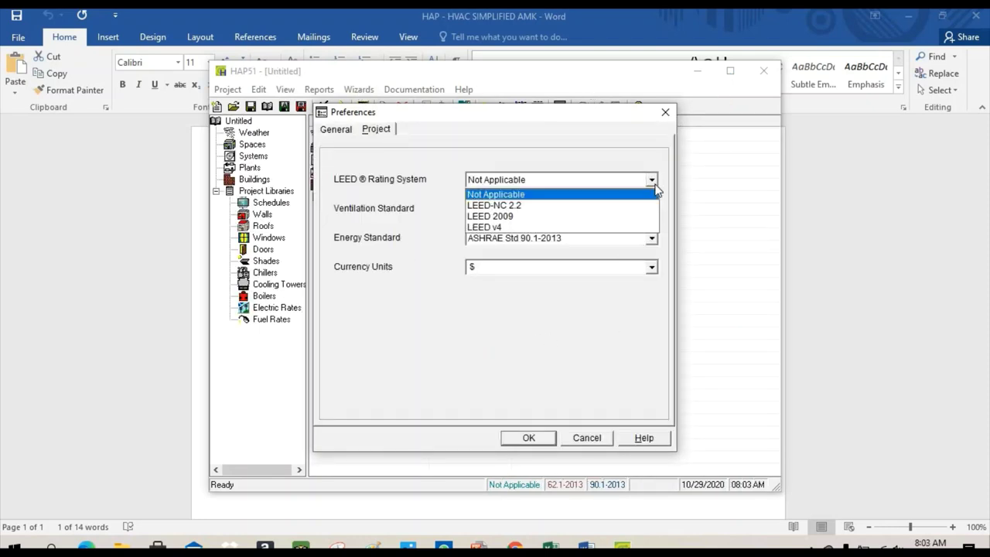
{"action": "left_click", "coordinate": [655, 190]}
{"action": "left_click", "coordinate": [652, 209]}
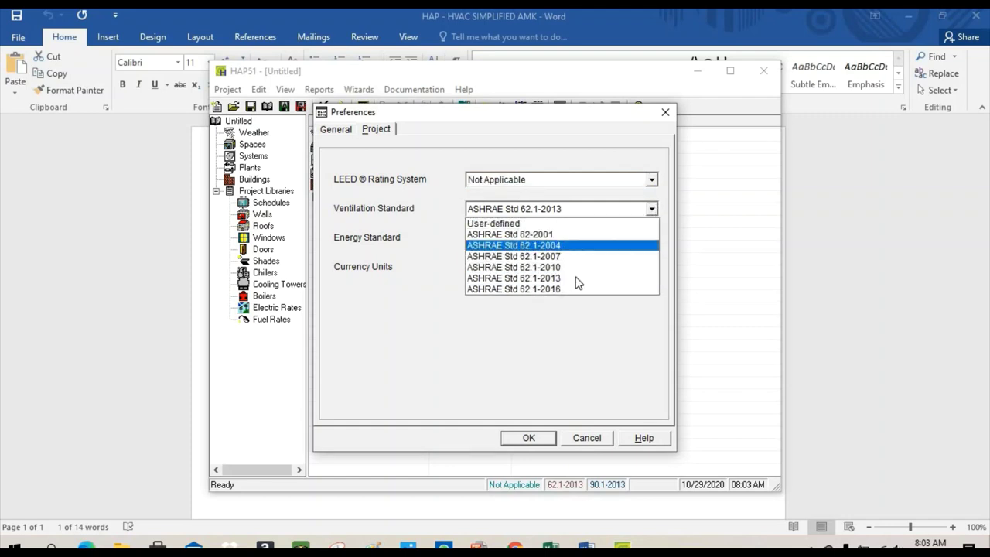
{"action": "left_click", "coordinate": [566, 289]}
{"action": "left_click", "coordinate": [652, 238]}
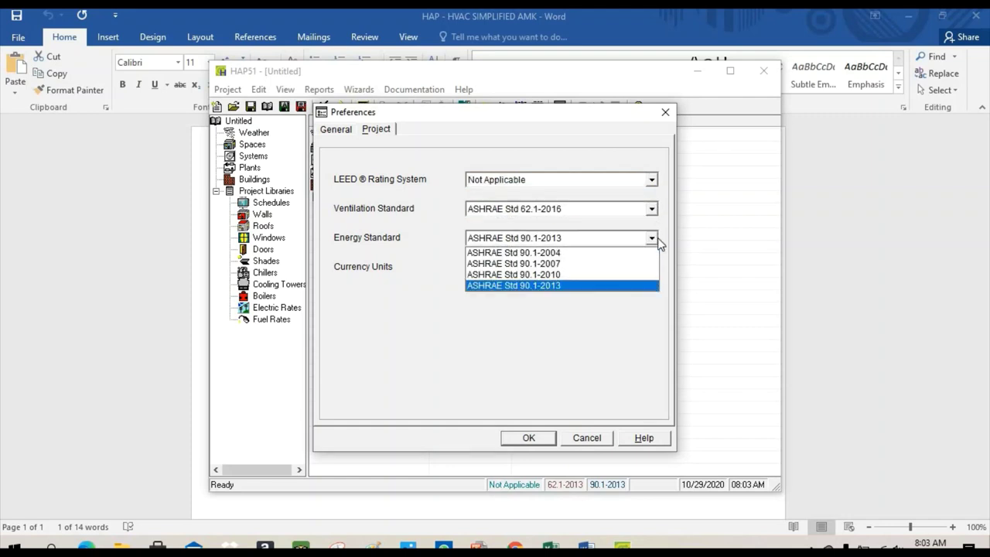
{"action": "left_click", "coordinate": [624, 286]}
{"action": "key", "text": "Tab"}
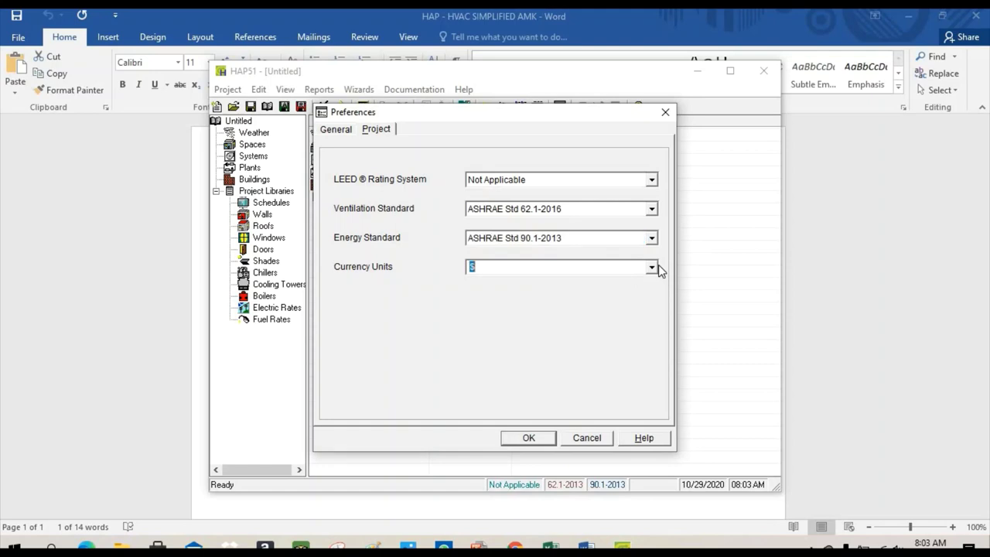
{"action": "left_click", "coordinate": [524, 438]}
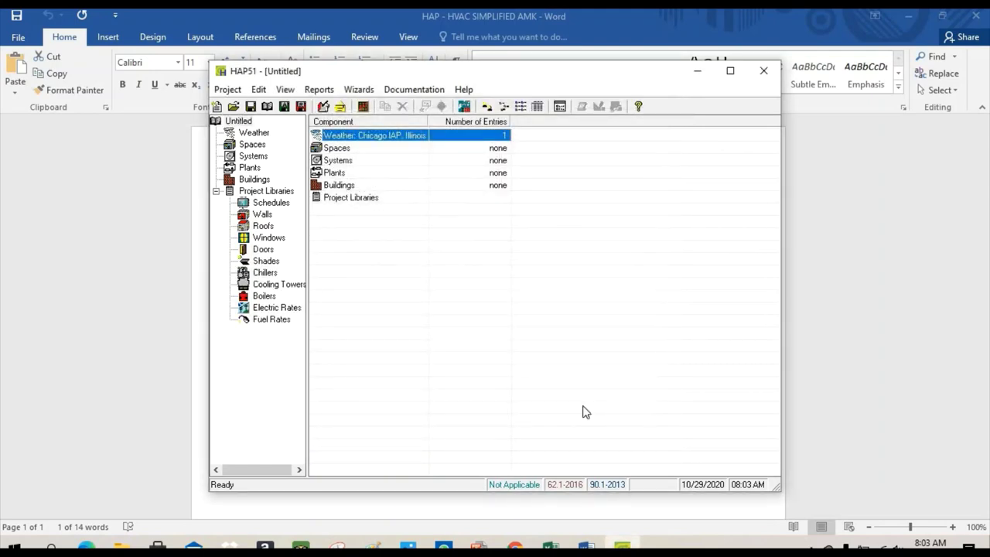
{"action": "left_click", "coordinate": [731, 71]}
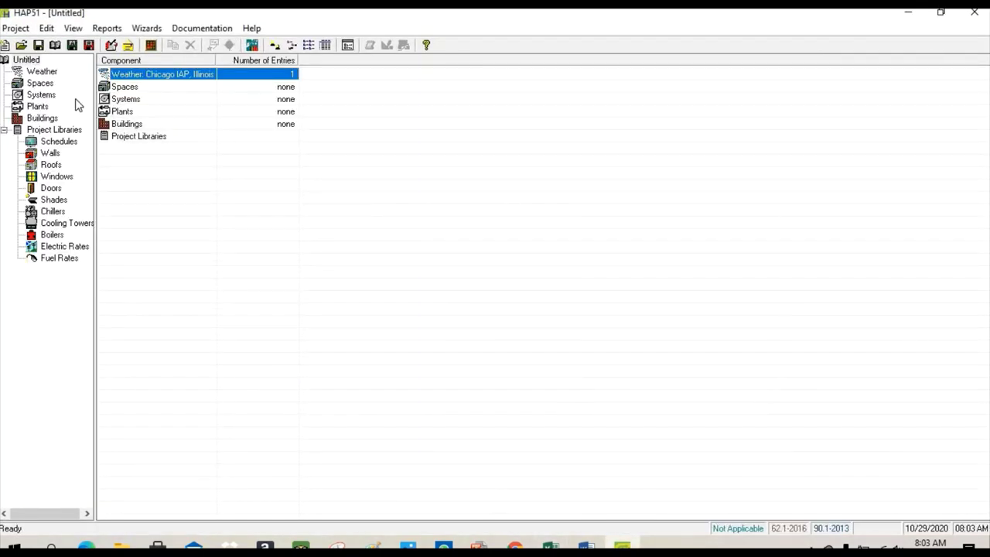